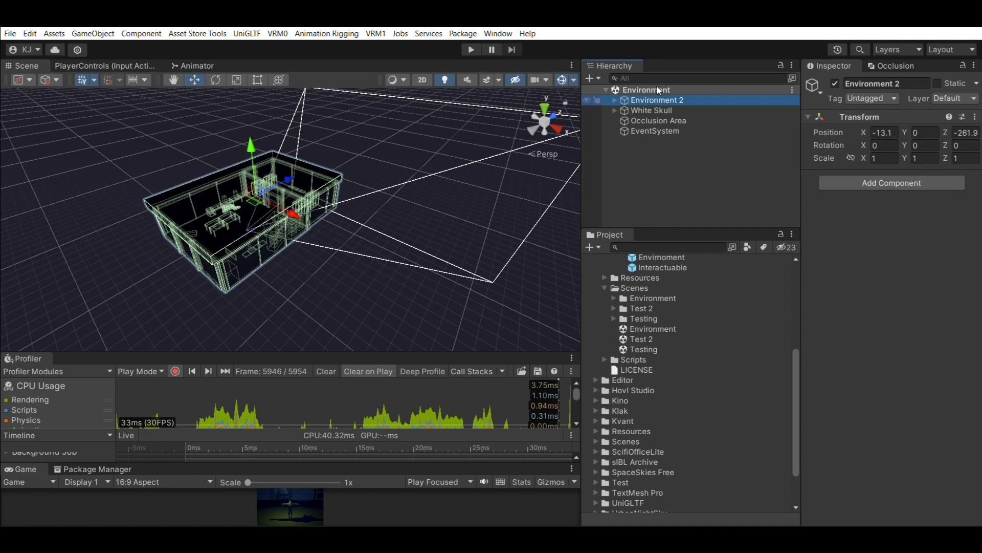
Select the Occlusion Area object and view its occlusion visualization with the scene filtered to cameras, in a widened settings panel.
left_click(659, 119)
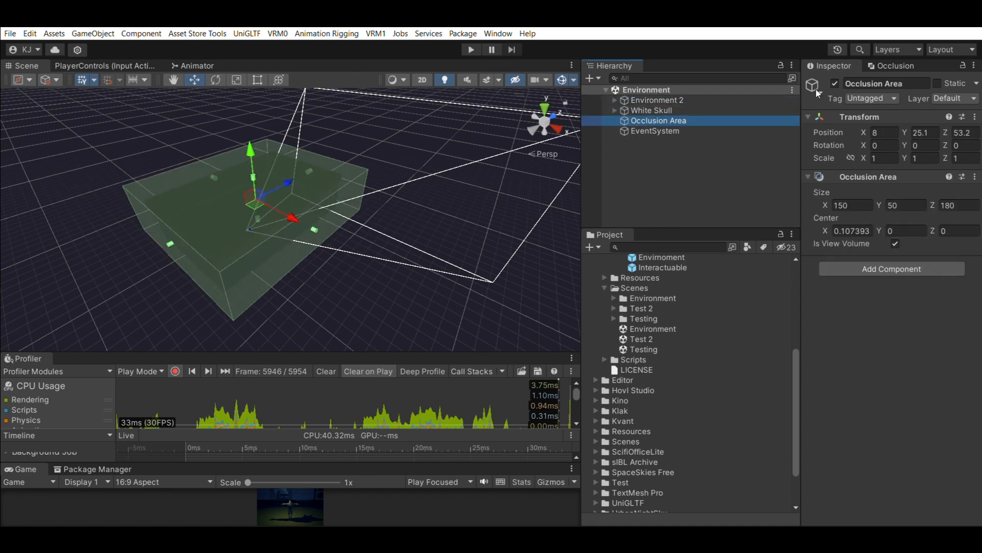
left_click(901, 63)
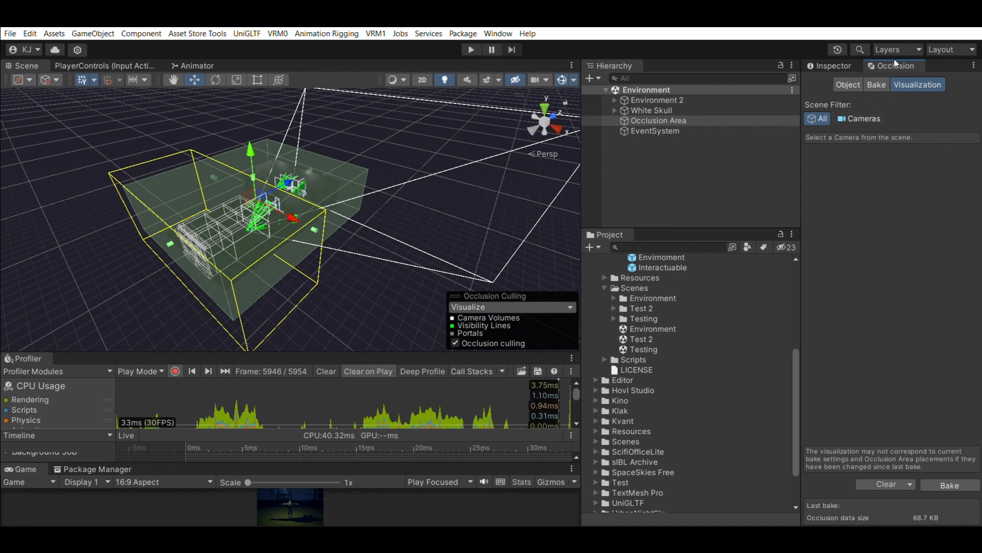
left_click(859, 118)
left_click_drag(808, 170, 621, 177)
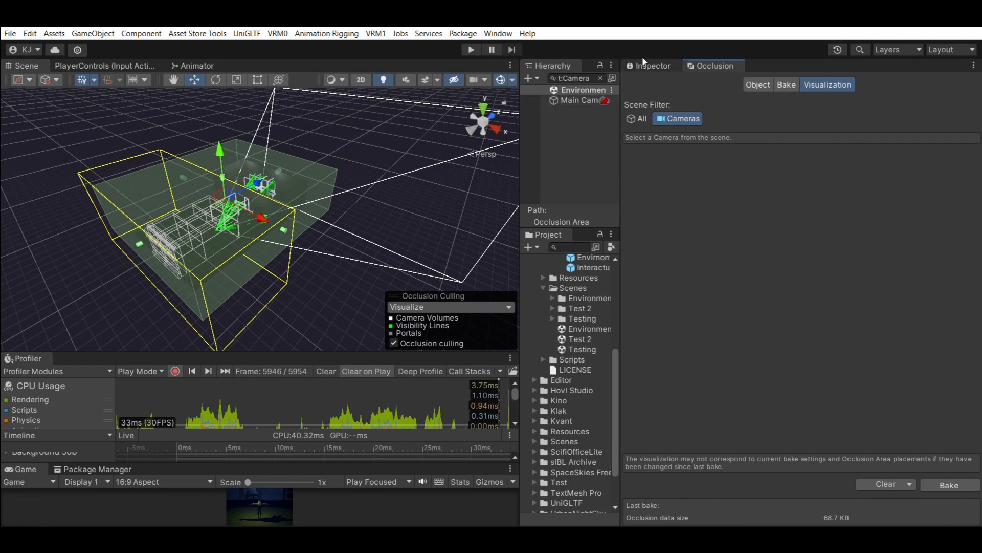
Return to the Occlusion Area's component properties, rebalance the panel widths and clear the camera filter from the hierarchy.
left_click(649, 65)
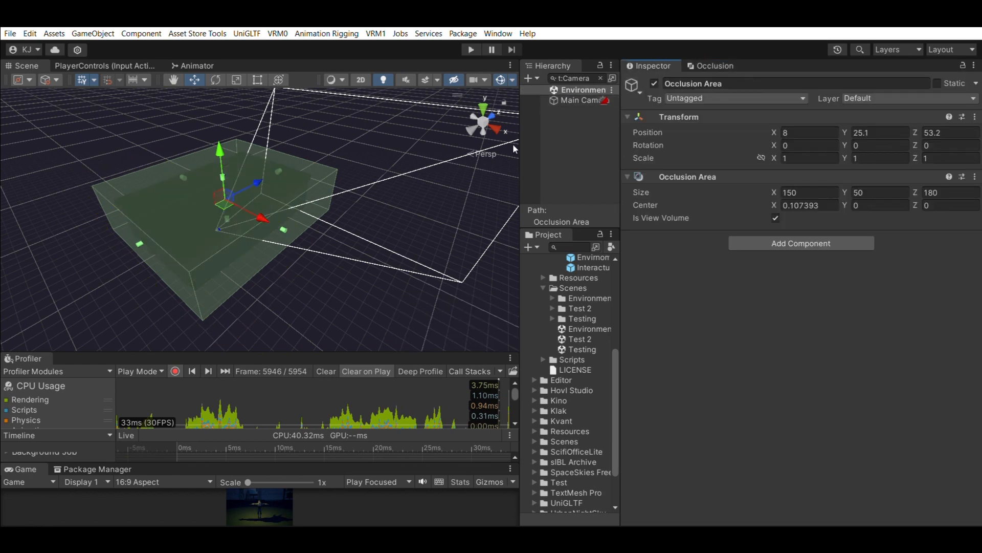
left_click_drag(526, 159, 508, 161)
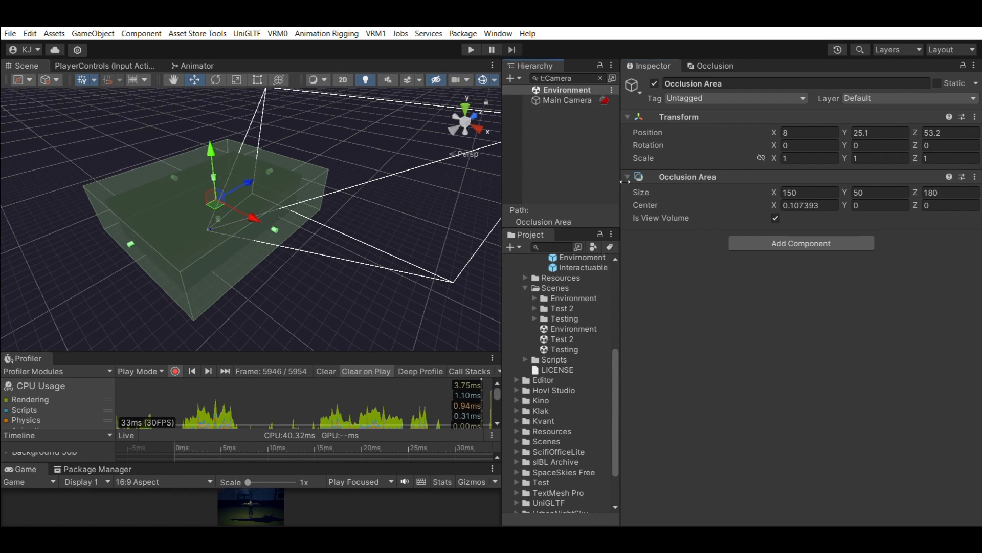
left_click_drag(626, 184, 738, 183)
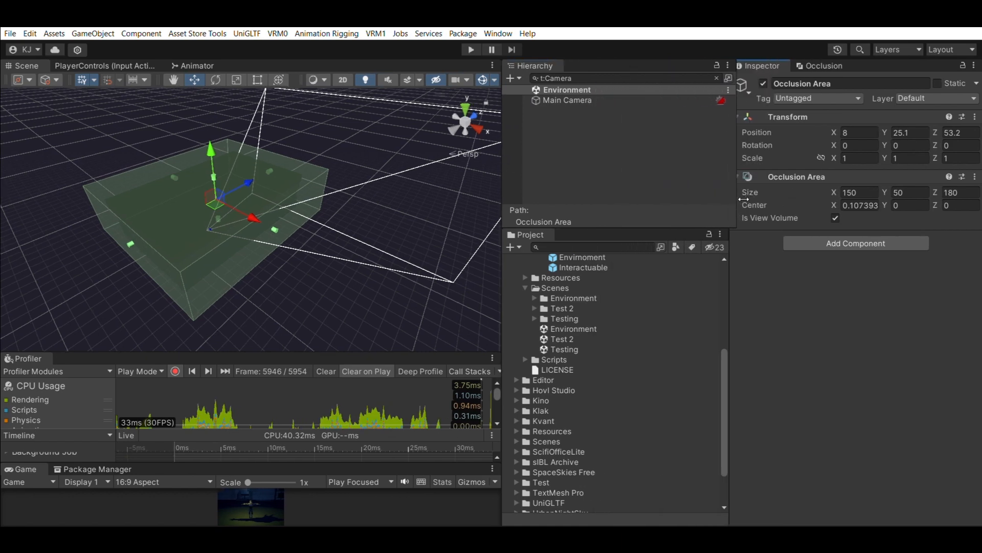
left_click(718, 78)
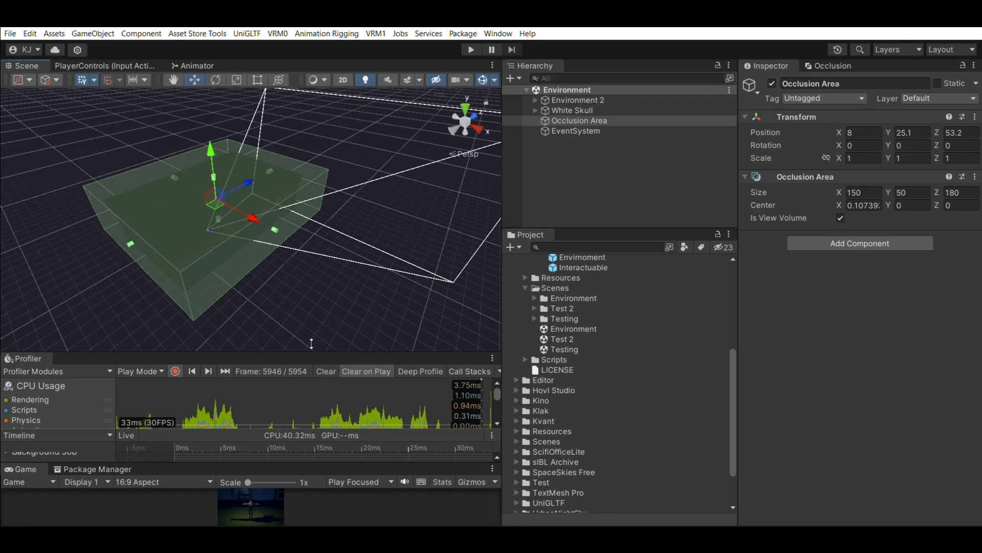
Enlarge the Profiler's height, CPU usage chart and width until all the chart categories fit.
left_click_drag(311, 343, 321, 249)
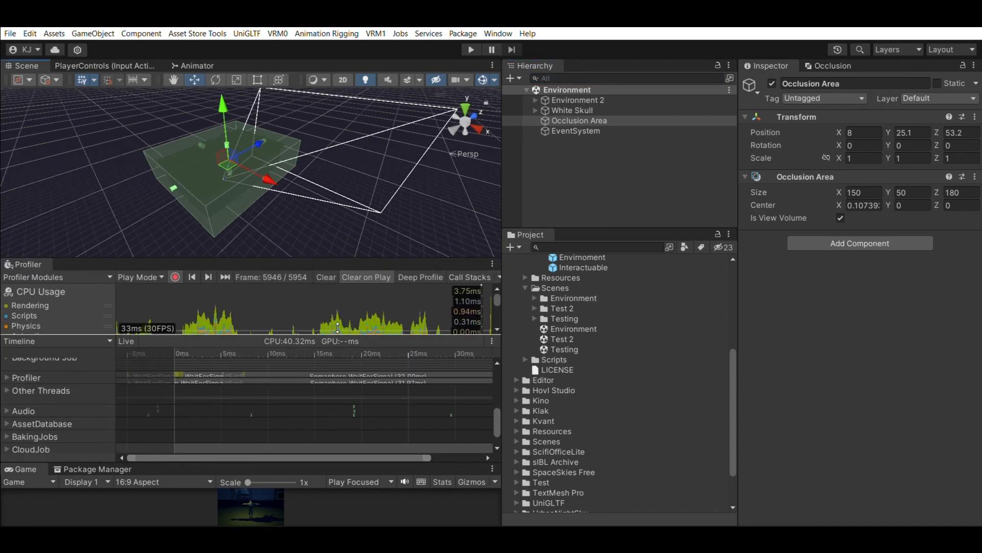
left_click_drag(337, 328, 339, 392)
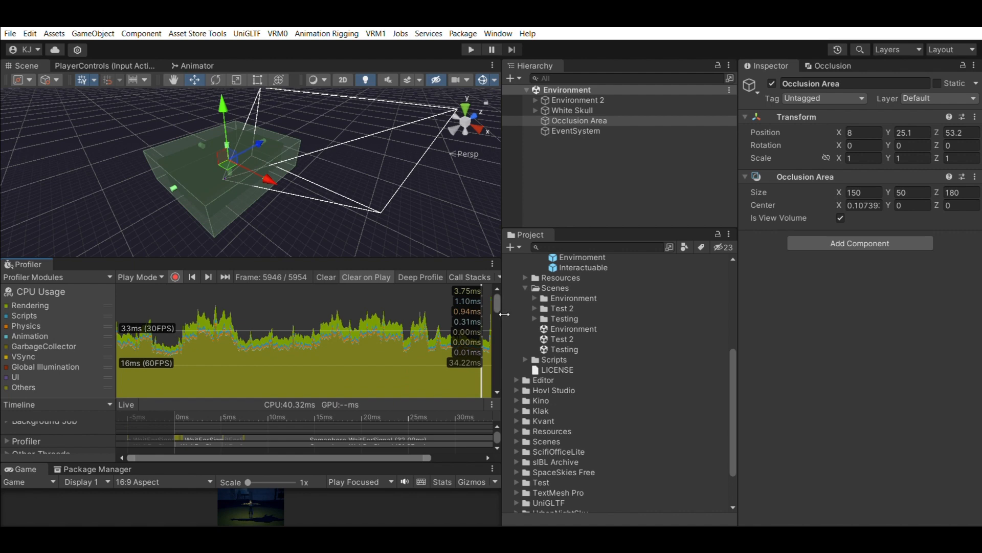
left_click_drag(509, 315, 666, 315)
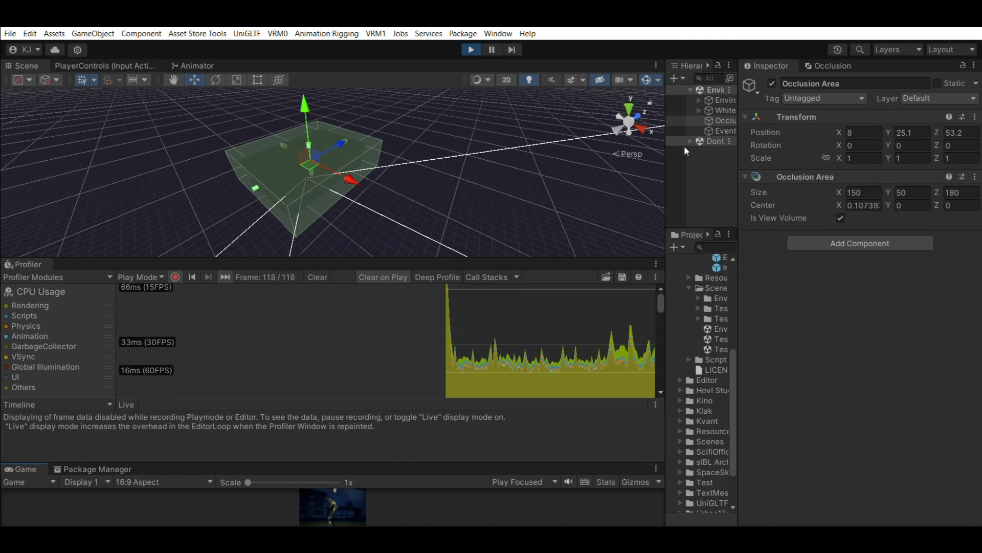
Widen the object list and occlusion settings, and compare the Occlusion Area's object mode with its visualization mode.
left_click_drag(673, 166, 542, 166)
left_click_drag(736, 207, 643, 205)
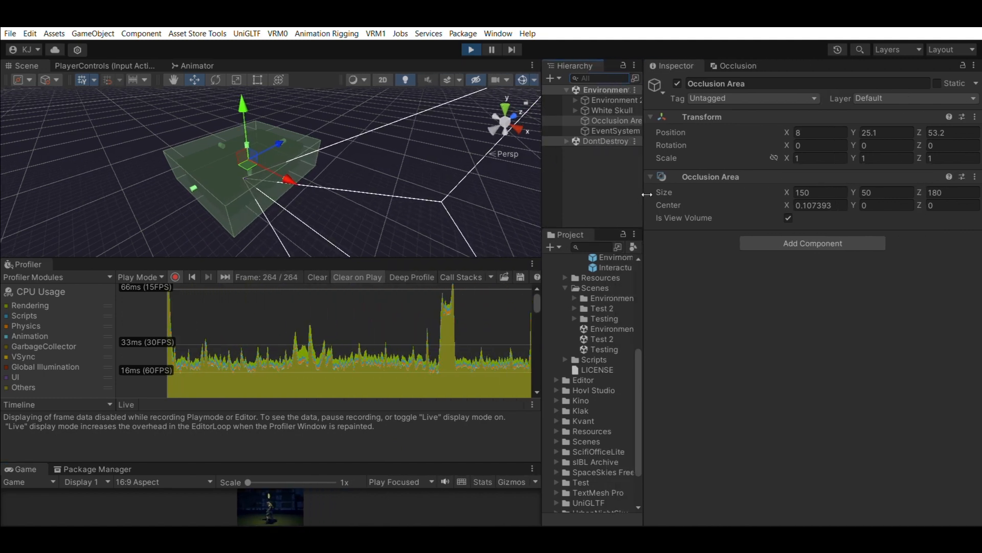
left_click(735, 65)
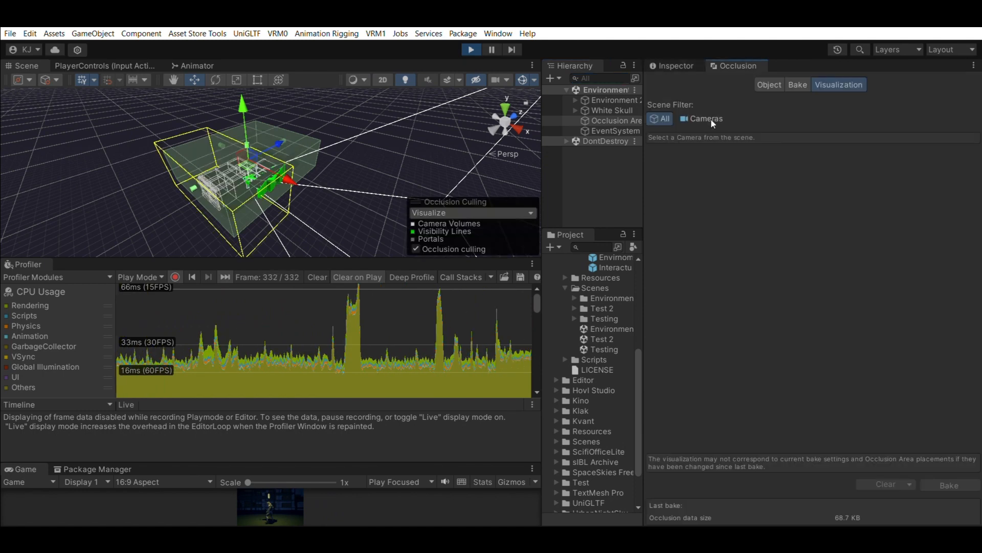
left_click(770, 83)
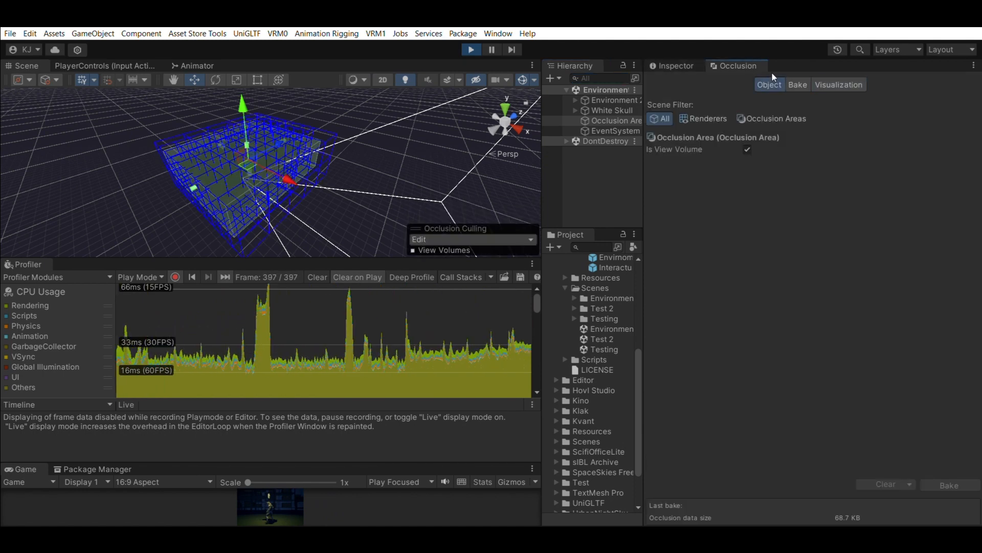
left_click_drag(643, 174, 722, 174)
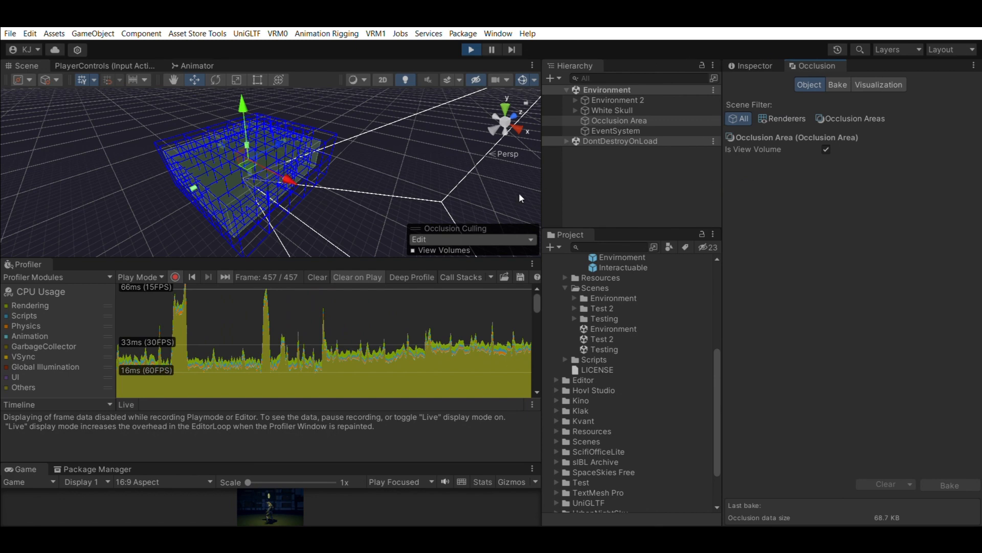
left_click(438, 249)
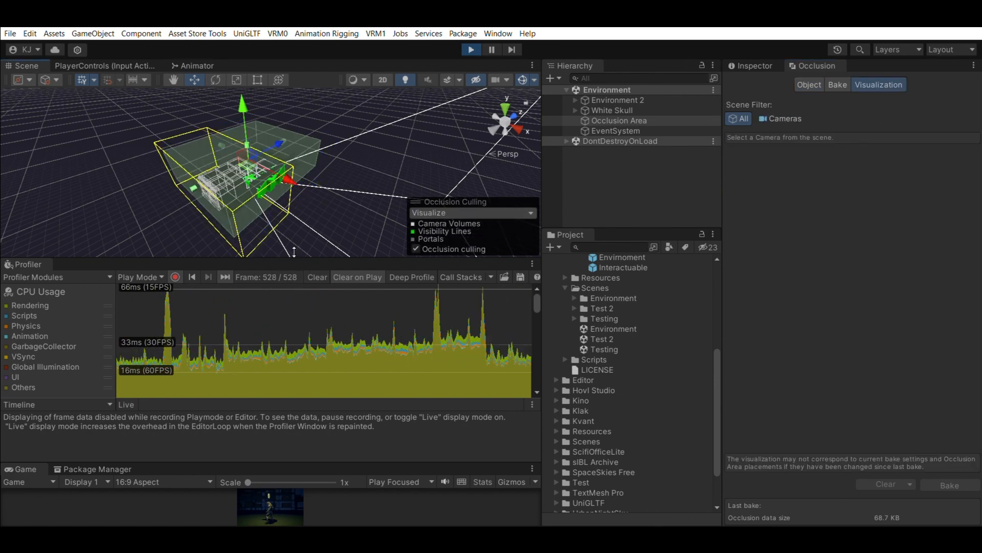
Enlarge the Profiler over the Scene view and examine the running scene's CPU usage chart.
left_click_drag(296, 258, 313, 134)
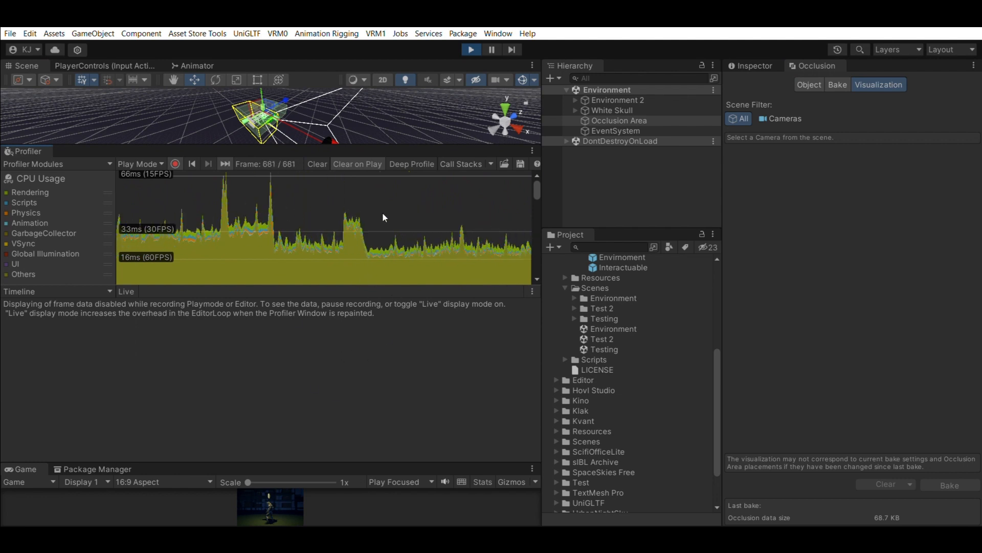
scroll(372, 220, "down", 2)
scroll(370, 216, "down", 3)
scroll(370, 215, "up", 6)
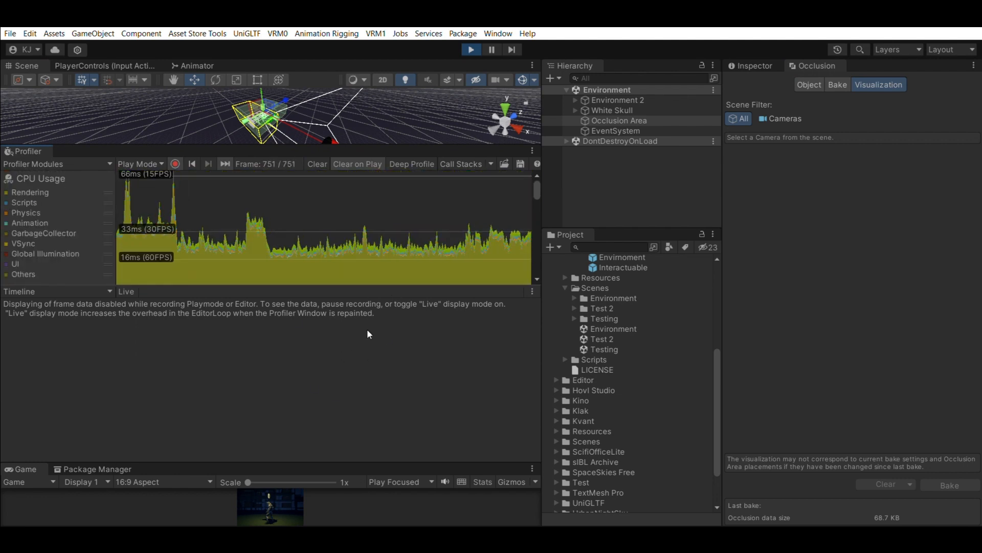
Enlarge the Game view and the Scene view around the Profiler, and select the Environment 2 object.
left_click_drag(285, 458, 316, 226)
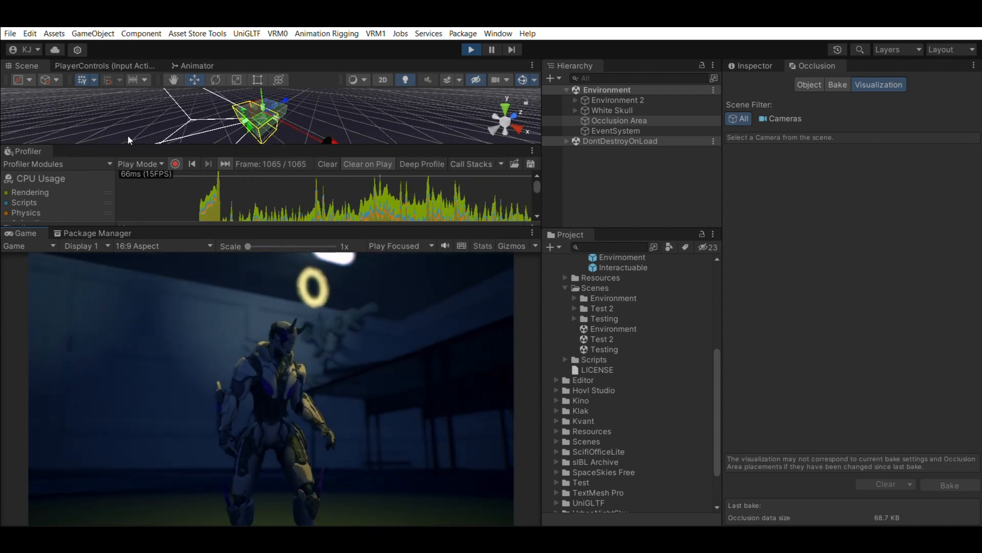
left_click_drag(142, 144, 148, 243)
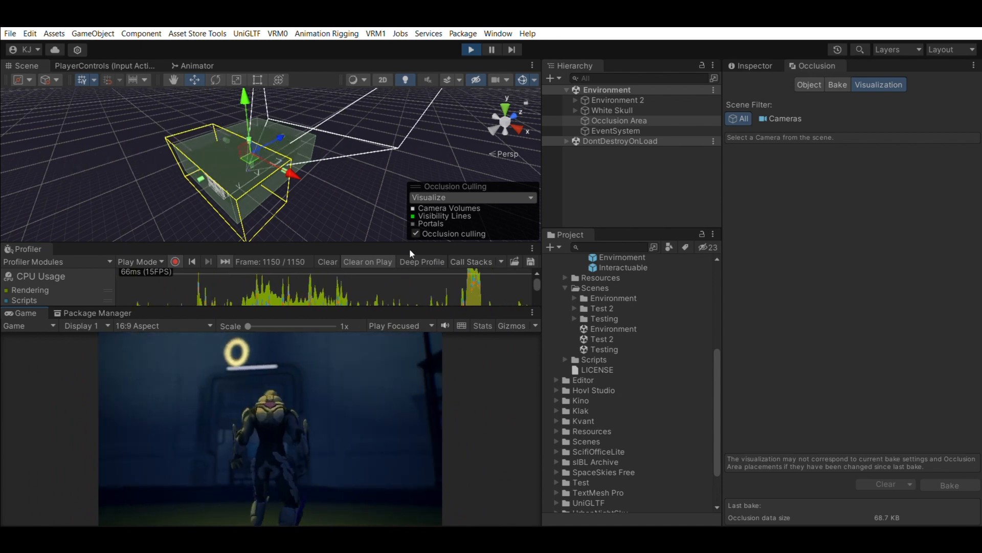
left_click(625, 100)
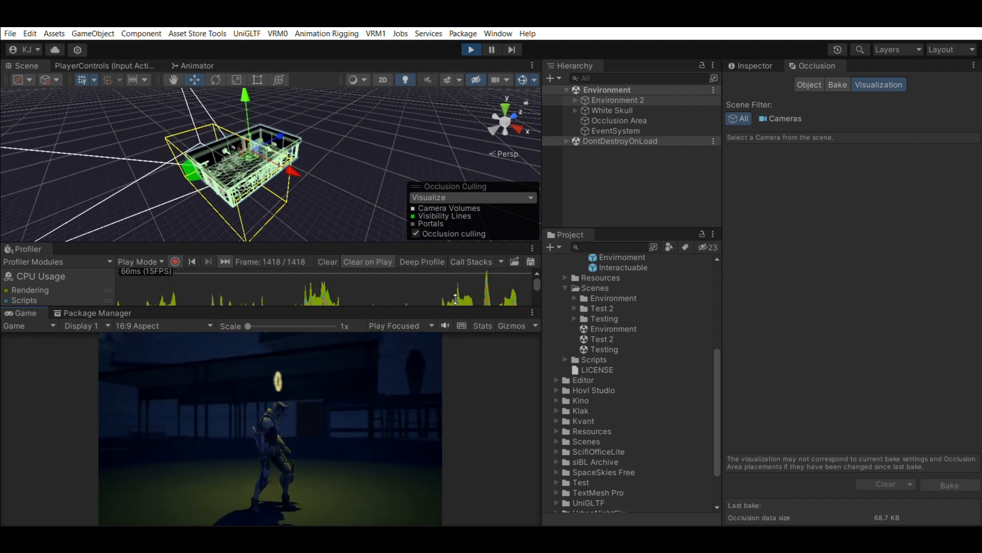
Resize the Game view, Profiler and Scene view until a large Scene view shows the occlusion visualization above a small Game view.
left_click_drag(457, 307, 460, 235)
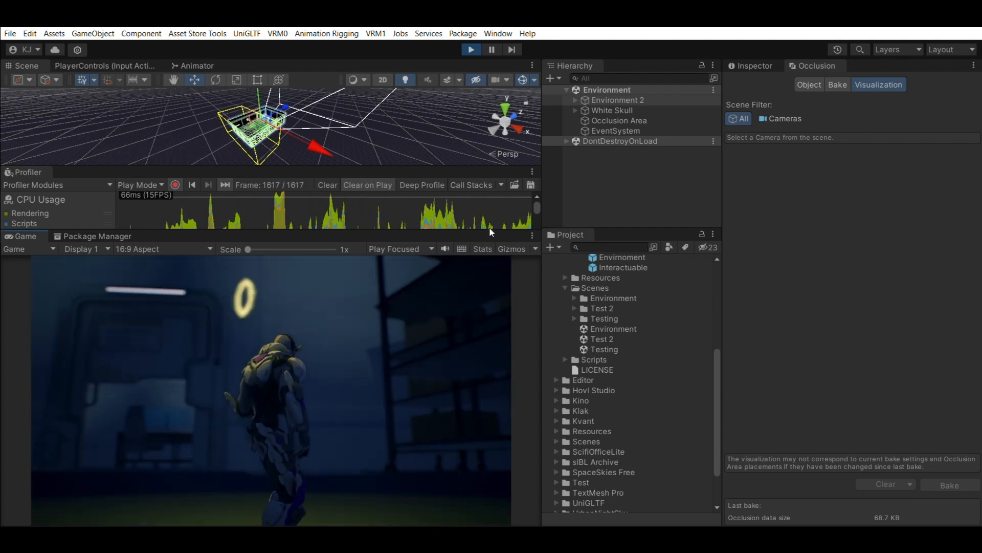
left_click_drag(330, 167, 317, 232)
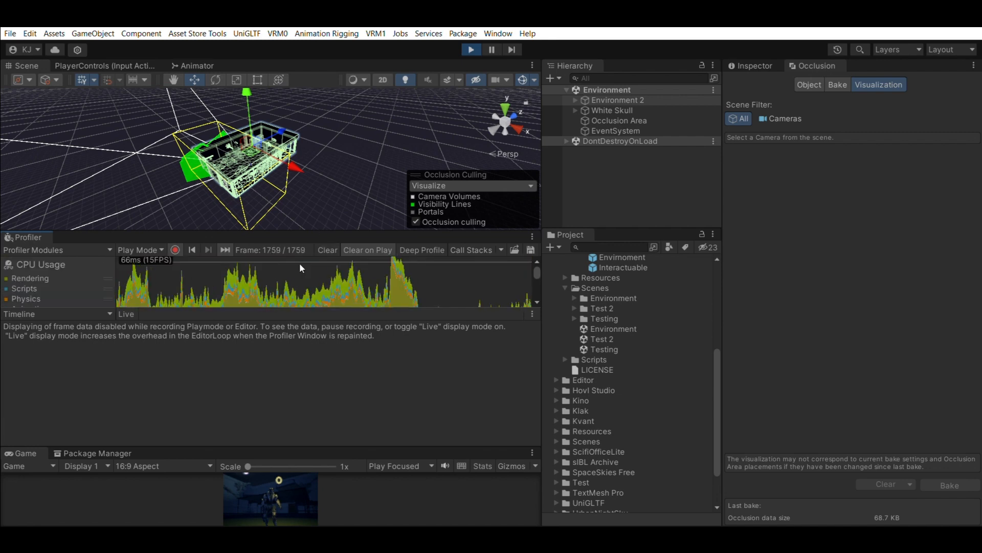
left_click_drag(304, 230, 9, 378)
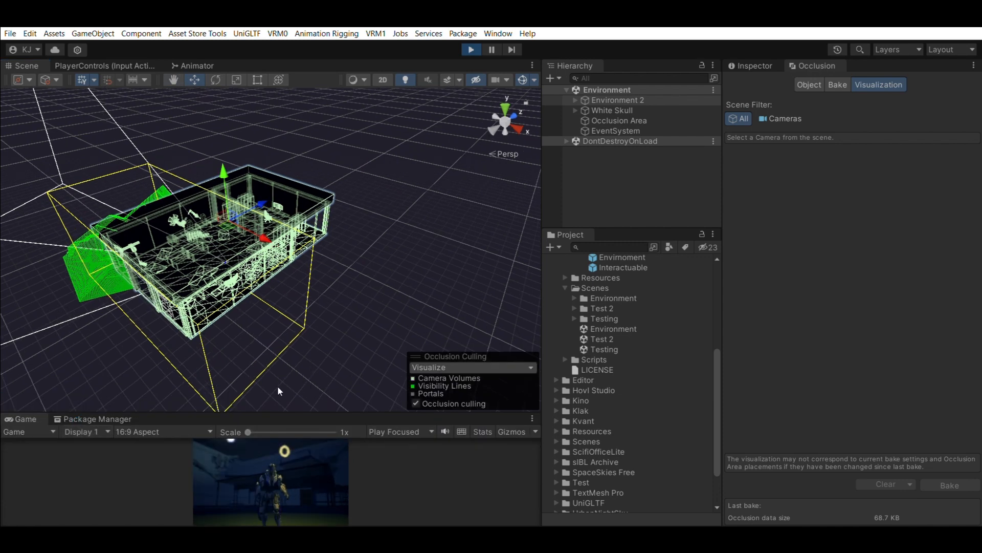
Enlarge the Game view and playtest the room, moving the character forward and jumping across the stools to observe the occlusion culling.
left_click_drag(279, 413, 284, 313)
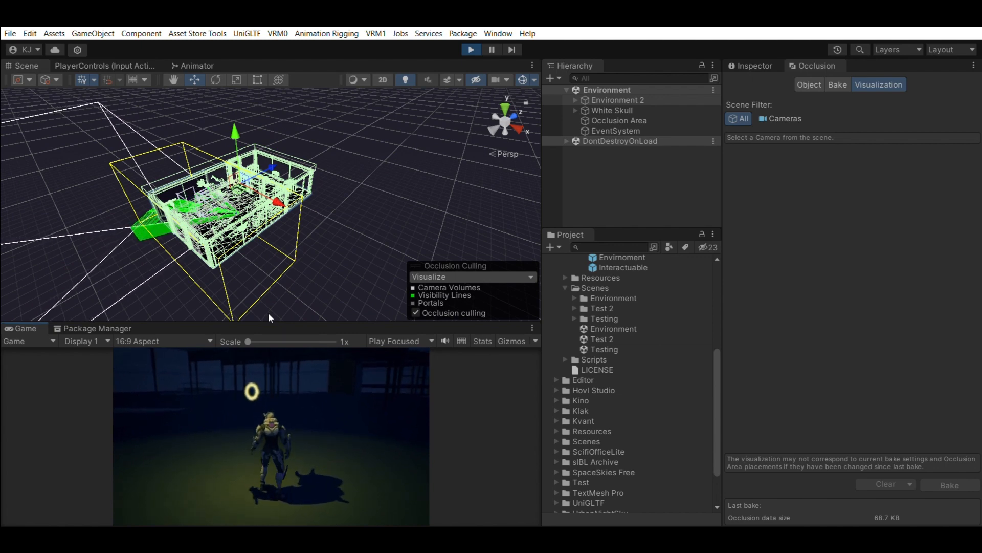
left_click_drag(268, 322, 307, 209)
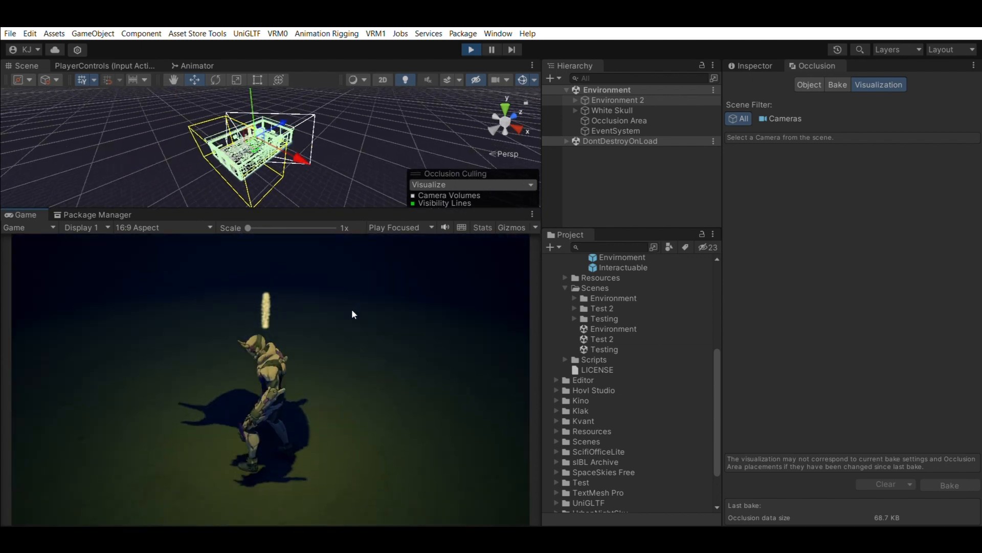
key("w")
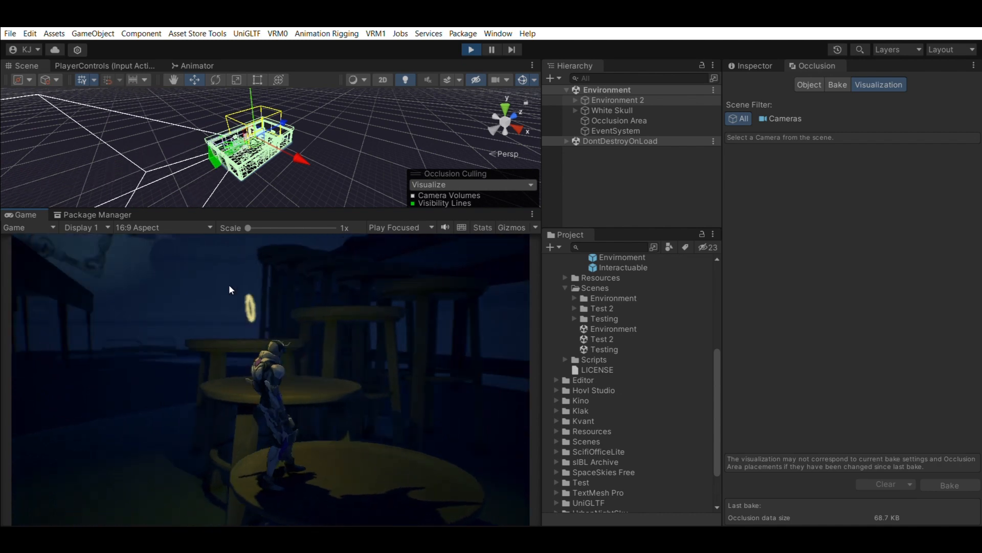
key("w")
key("space")
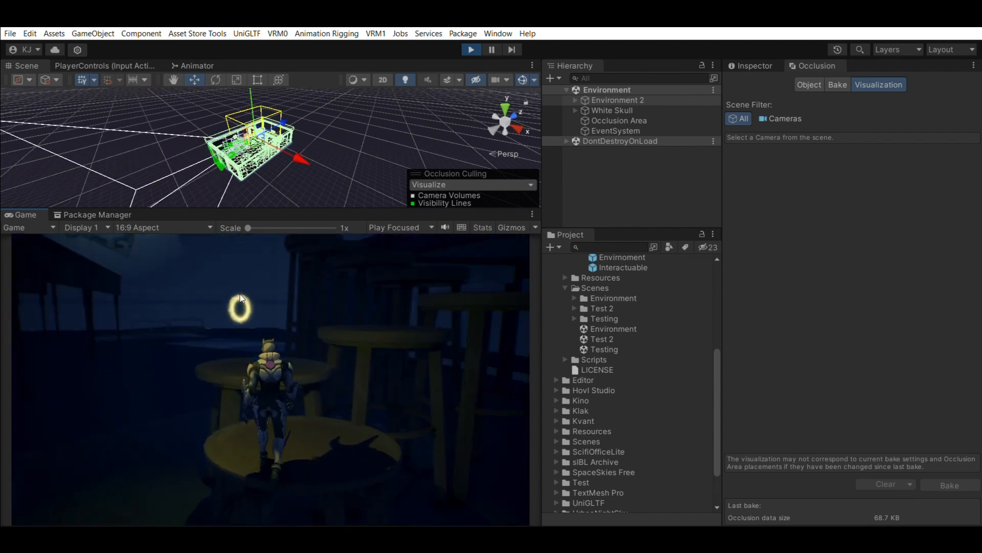
key("w")
key("space")
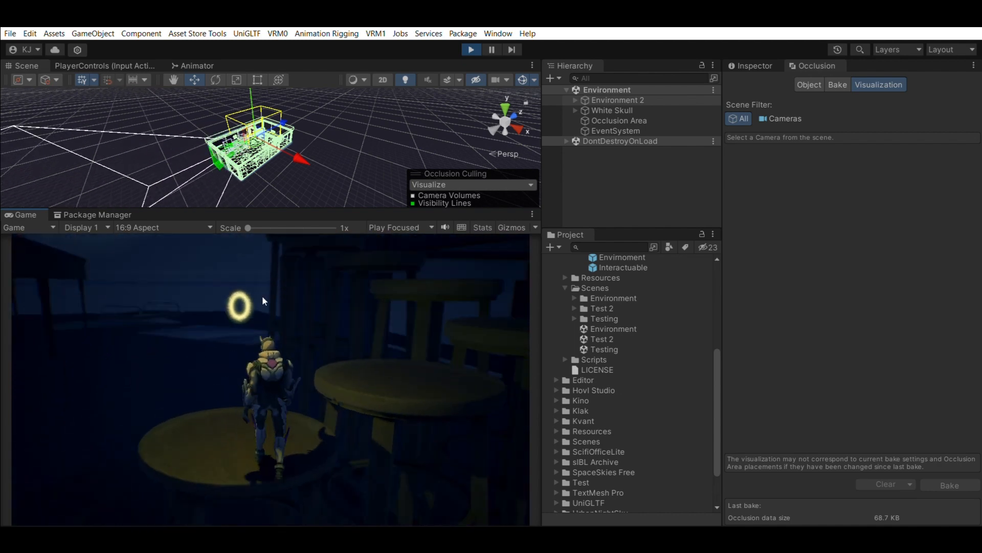
key("w")
key("space")
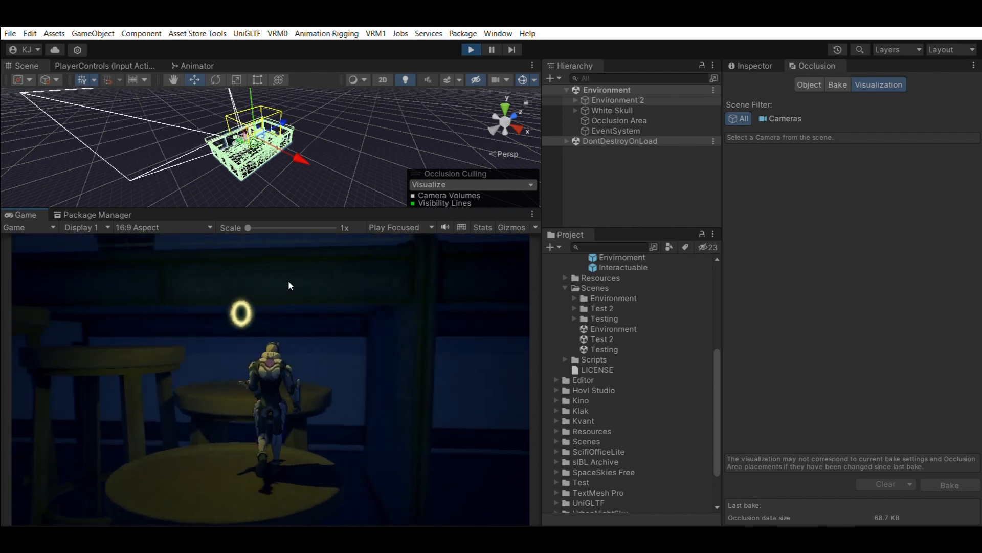
key("w")
key("space")
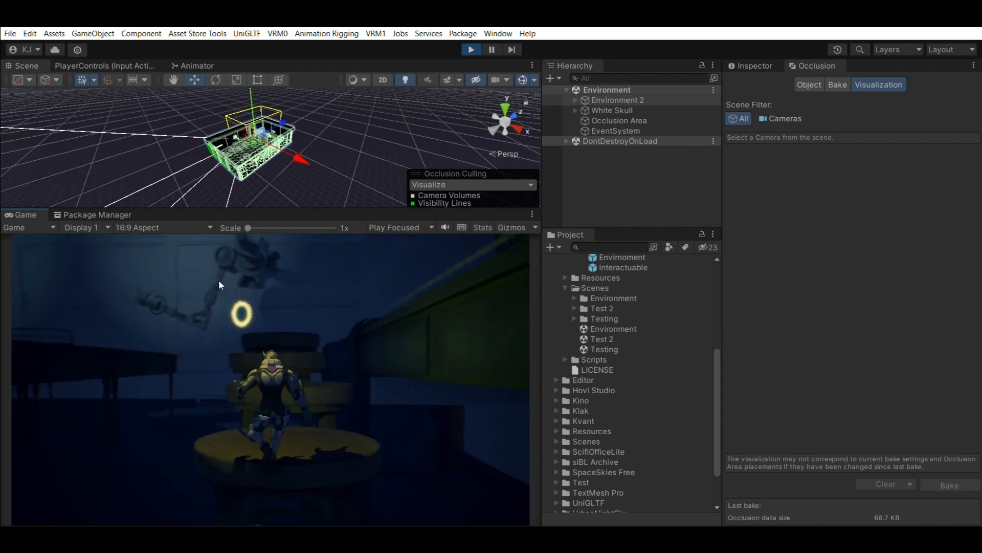
key("w")
key("space")
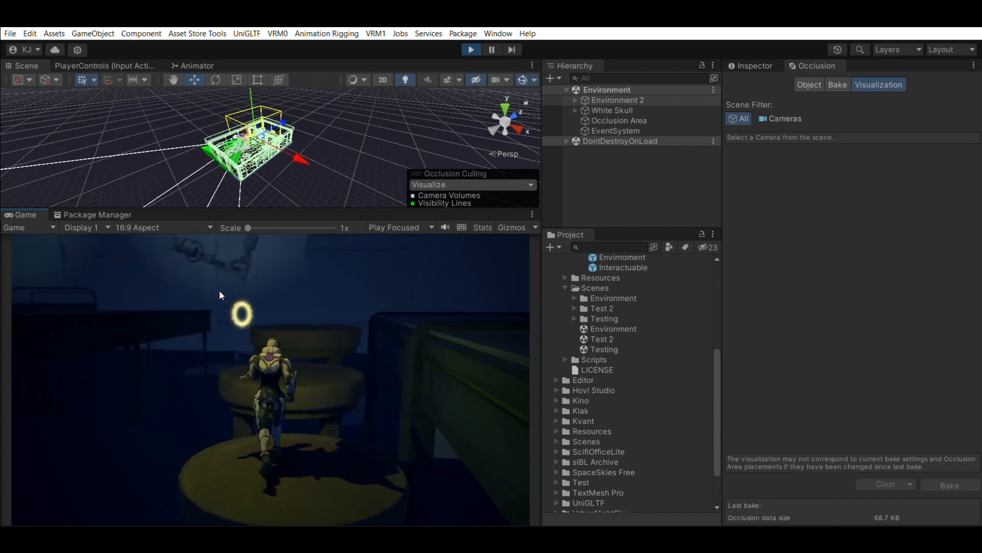
key("w")
key("space")
key("space")
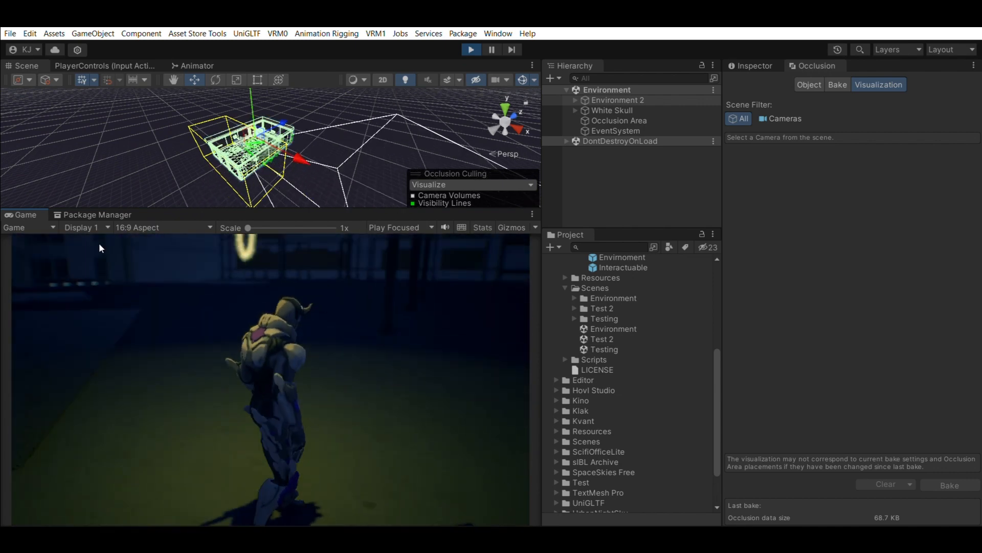
key("w")
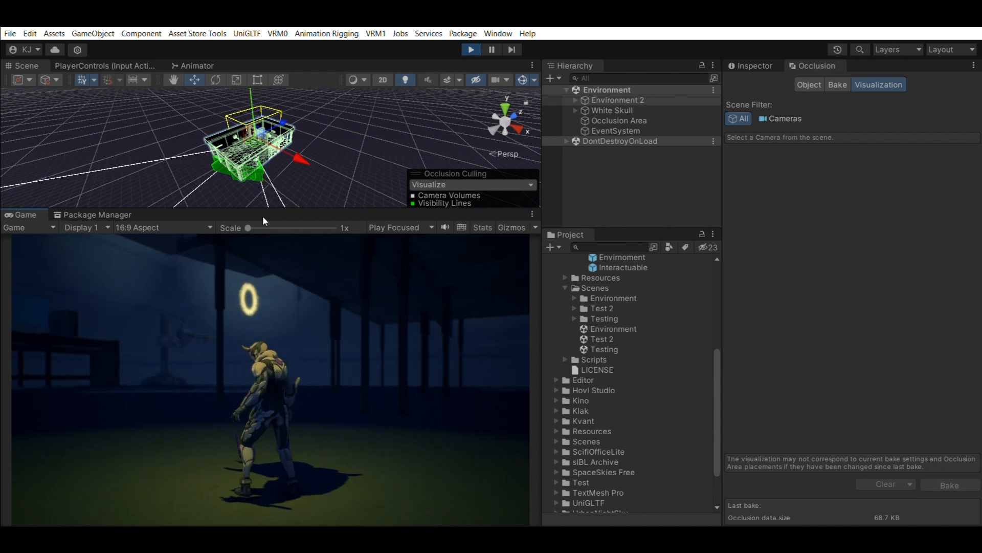
Enlarge the Scene view and switch the Occlusion Culling overlay from Visualize to Edit mode.
left_click_drag(264, 209, 246, 410)
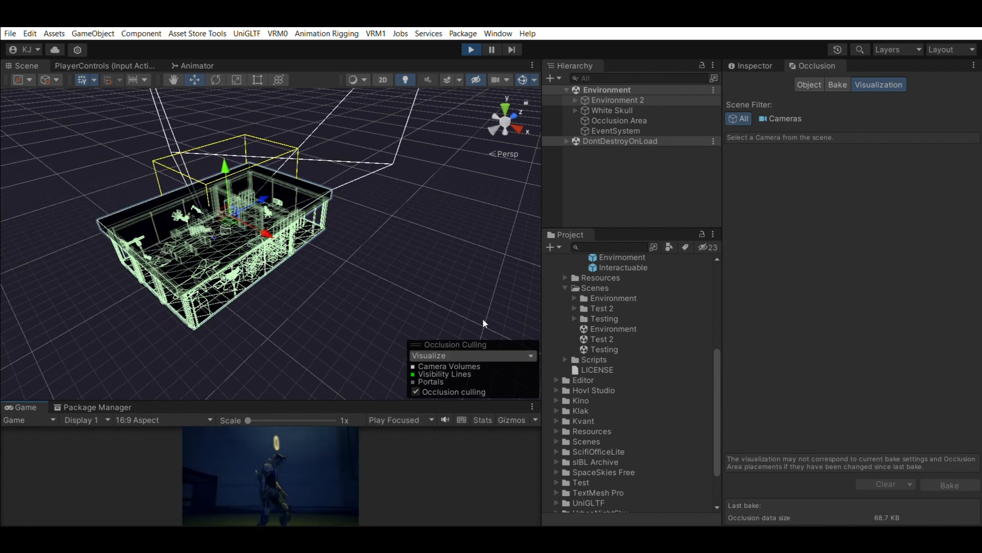
left_click(454, 355)
left_click(440, 360)
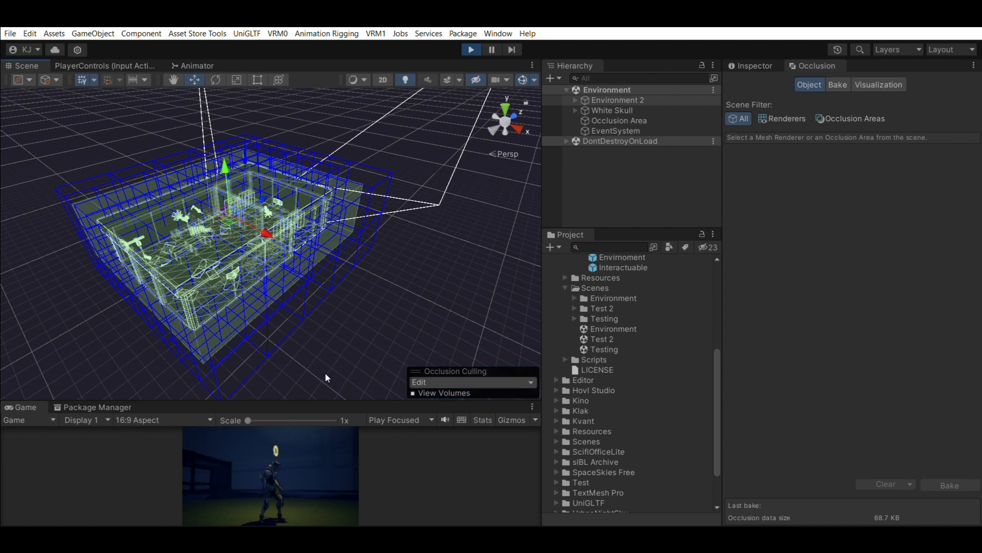
Move the camera around the character in the Game view and switch the Occlusion Culling overlay to Visualize mode.
left_click(313, 464)
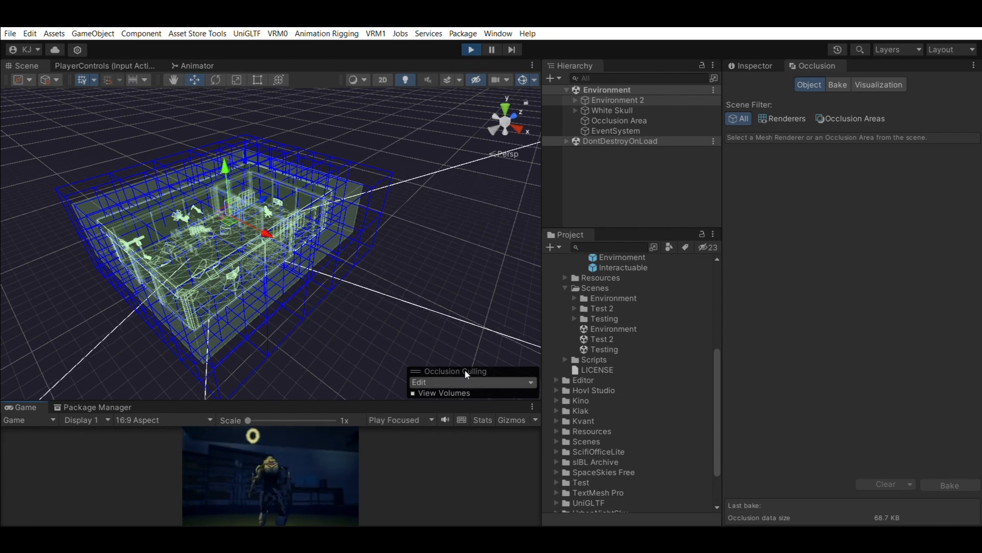
left_click(448, 382)
left_click(429, 391)
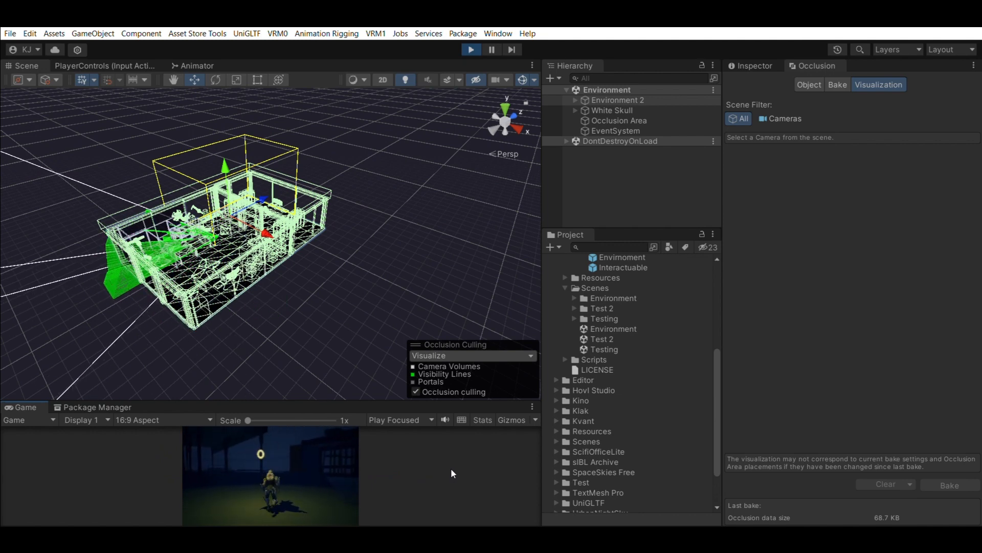
Select Occlusion Area and White Skull in turn to inspect the culling visualization, and enlarge the Game view while the character is running.
left_click(651, 116)
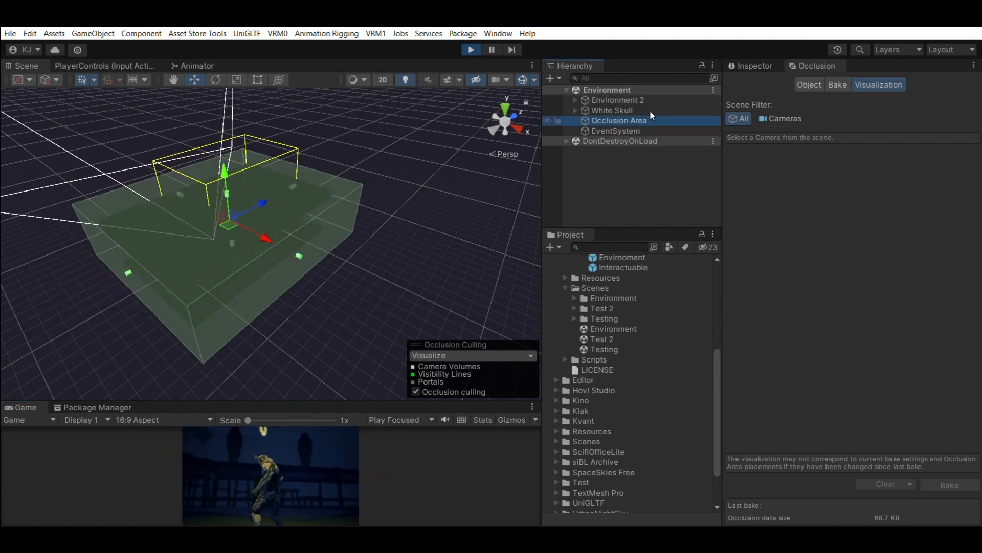
left_click(621, 106)
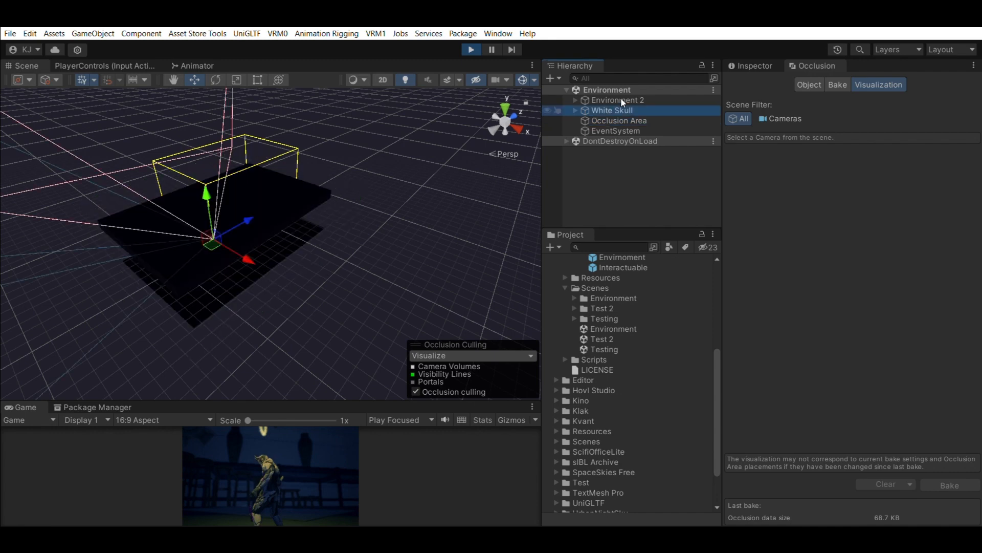
left_click(304, 465)
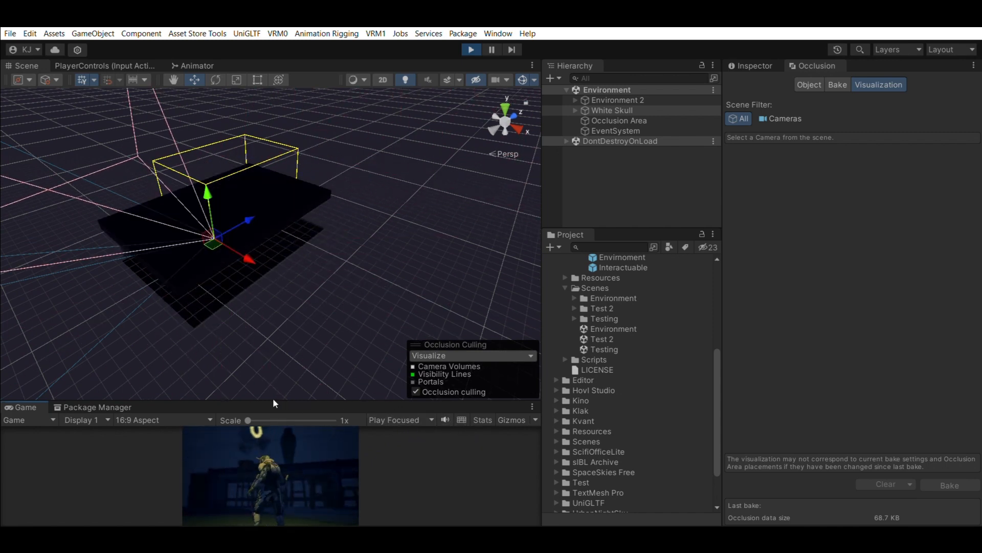
left_click_drag(281, 399, 286, 269)
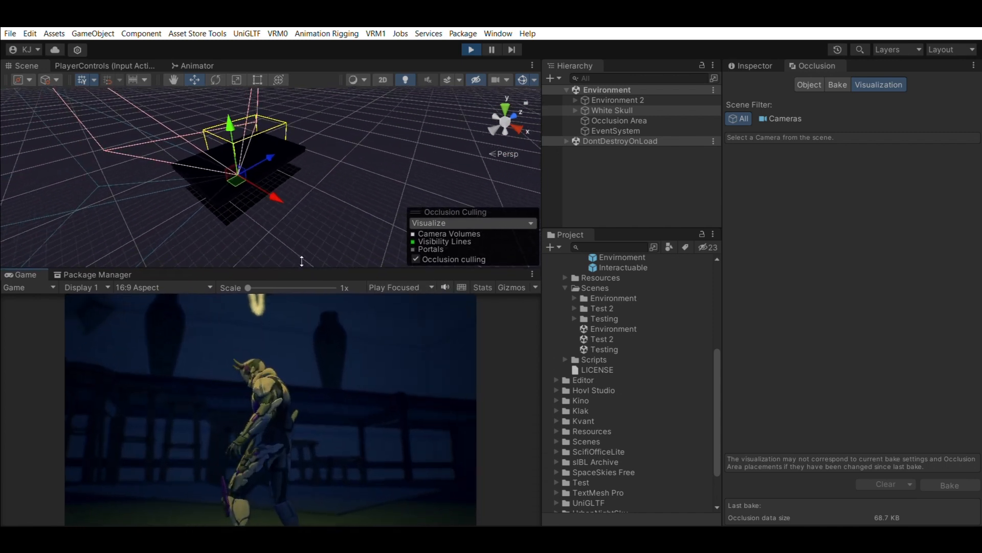